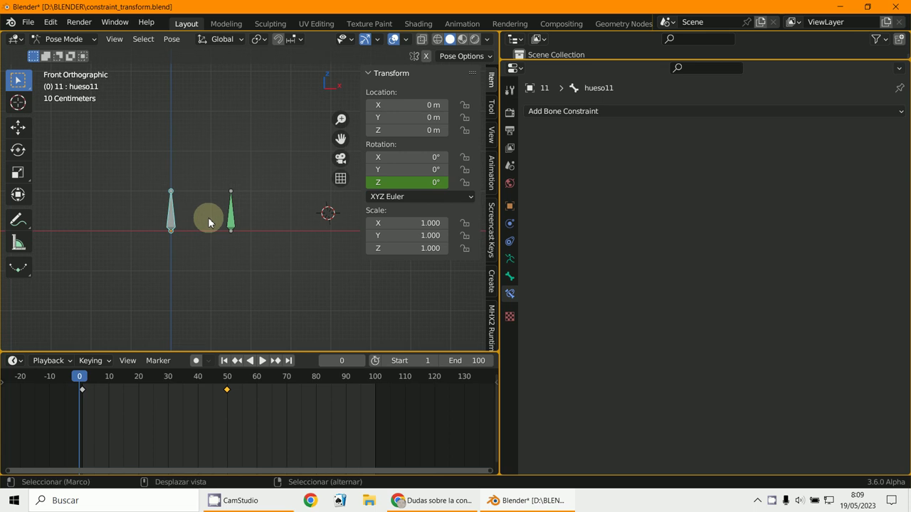
Scrub the timeline to examine hueso11's animated Z rotation, and compare it with the Transformation constraint on hueso22.
{"action": "left_click_drag", "start_coordinate": [84, 392], "coordinate": [182, 403]}
{"action": "middle_click_drag", "start_coordinate": [376, 320], "coordinate": [223, 327]}
{"action": "key", "text": "KP_1"}
{"action": "left_click_drag", "start_coordinate": [197, 392], "coordinate": [84, 418]}
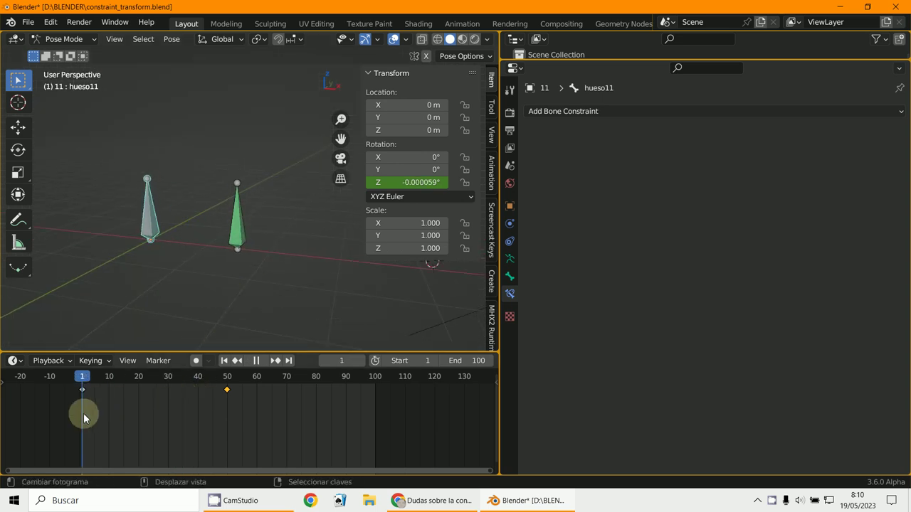
{"action": "left_click", "coordinate": [238, 234]}
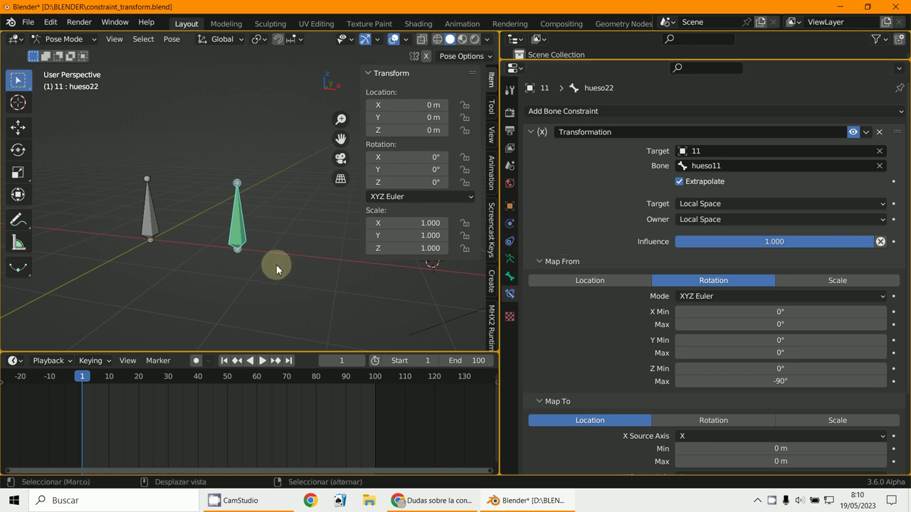
{"action": "left_click", "coordinate": [152, 235]}
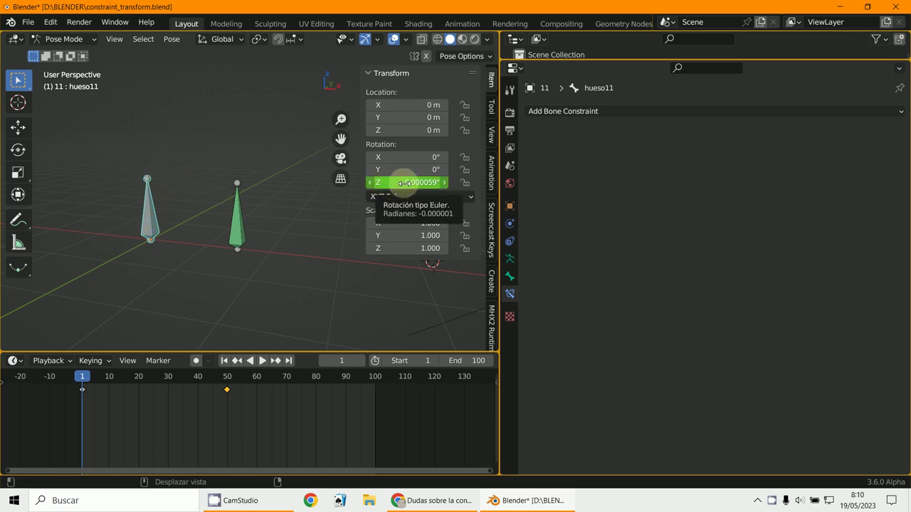
{"action": "left_click_drag", "start_coordinate": [109, 402], "coordinate": [82, 416]}
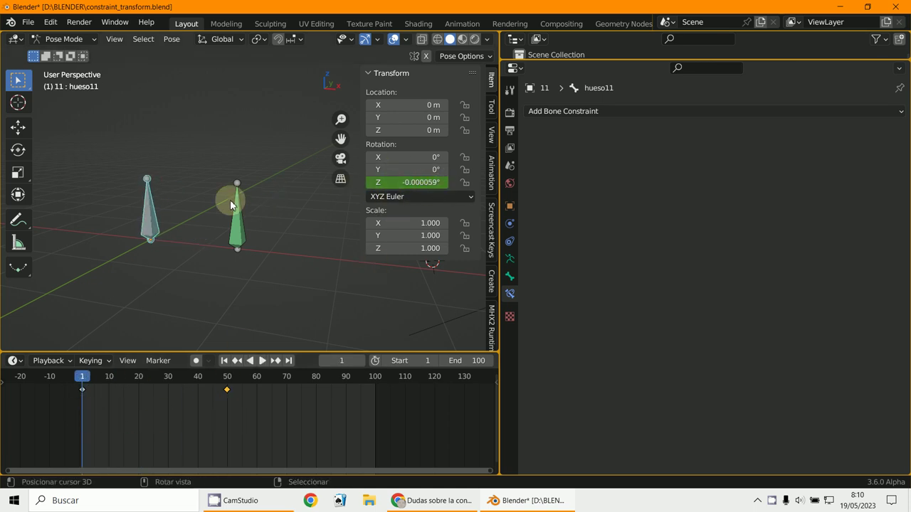
{"action": "left_click", "coordinate": [232, 230]}
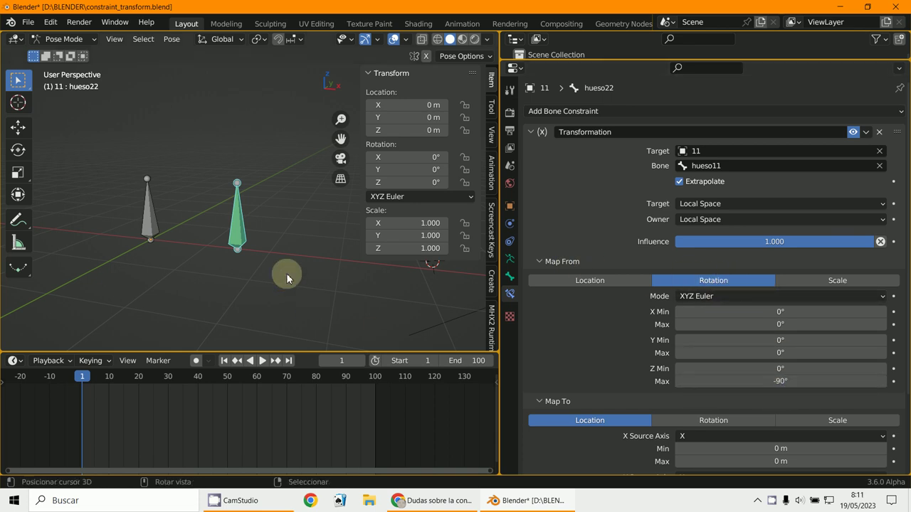
Scrub the animation from frame 0 to 32 and back to frame 1 with hueso11 selected, watching both bones.
{"action": "key", "text": "space"}
{"action": "key", "text": "space"}
{"action": "left_click", "coordinate": [71, 402]}
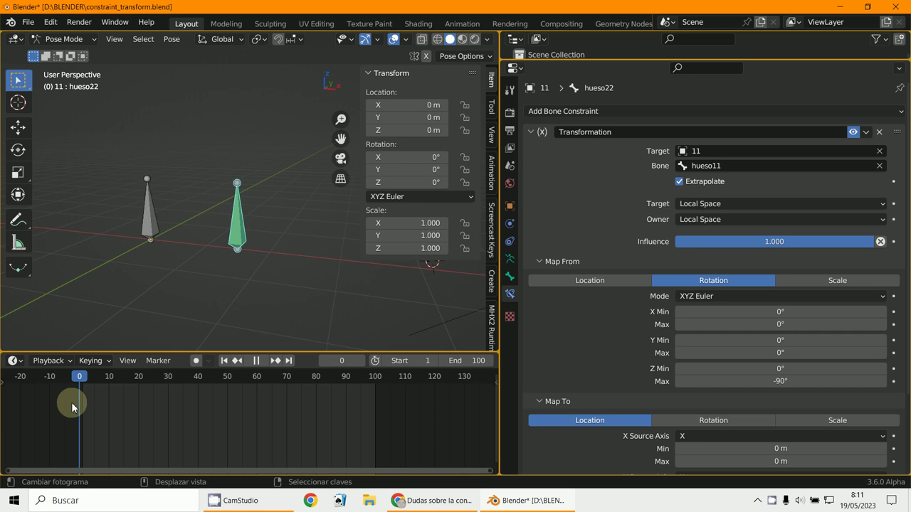
{"action": "left_click", "coordinate": [148, 208]}
{"action": "left_click_drag", "start_coordinate": [70, 405], "coordinate": [173, 428]}
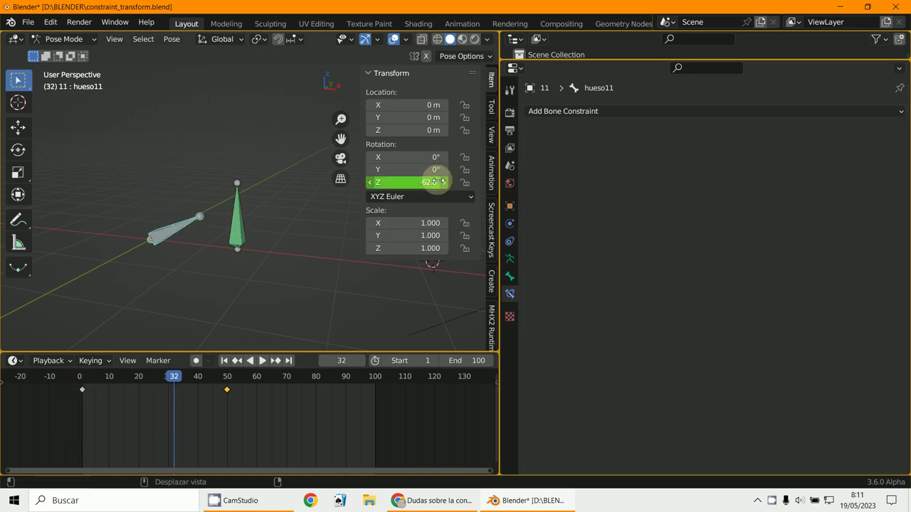
{"action": "key", "text": "space"}
{"action": "left_click_drag", "start_coordinate": [161, 428], "coordinate": [81, 435]}
{"action": "key", "text": "space"}
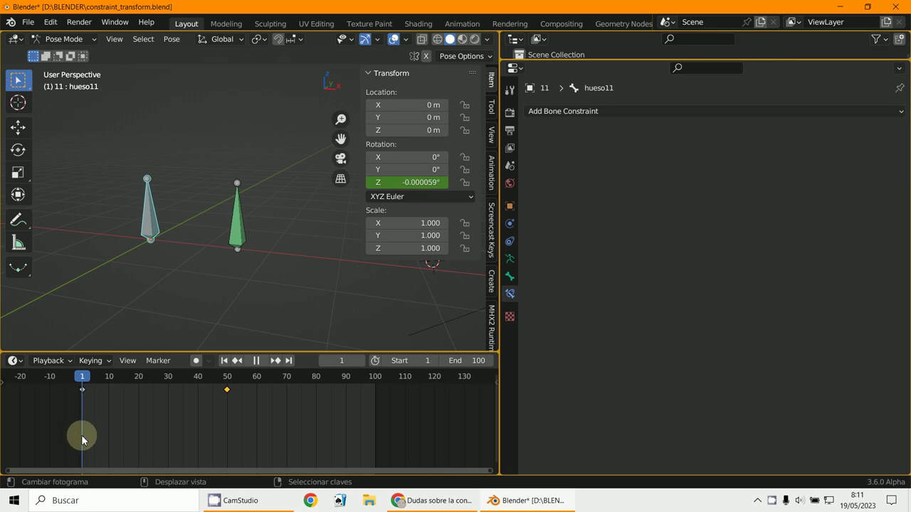
Review hueso22's Transformation constraint, comparing its Map From rotation mode options with the bone's own rotation modes.
{"action": "left_click", "coordinate": [232, 239]}
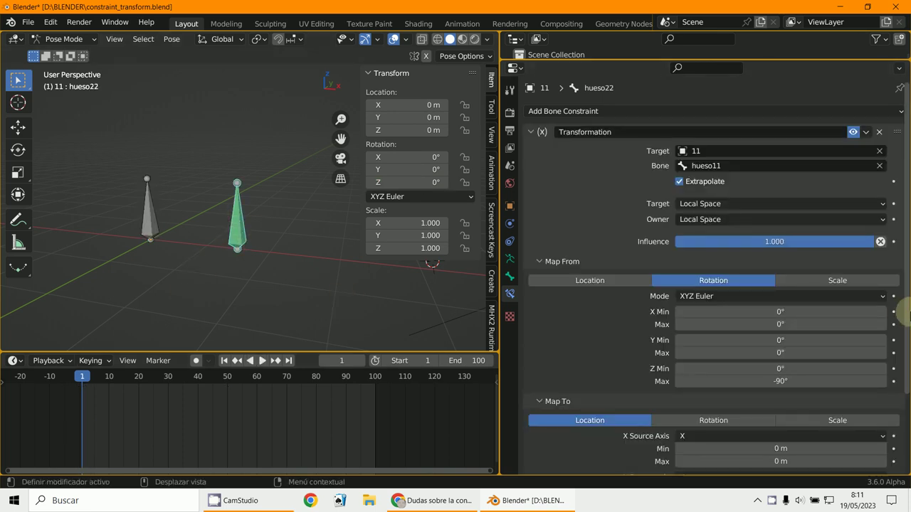
{"action": "scroll", "coordinate": [783, 384], "scroll_direction": "down", "scroll_amount": 2}
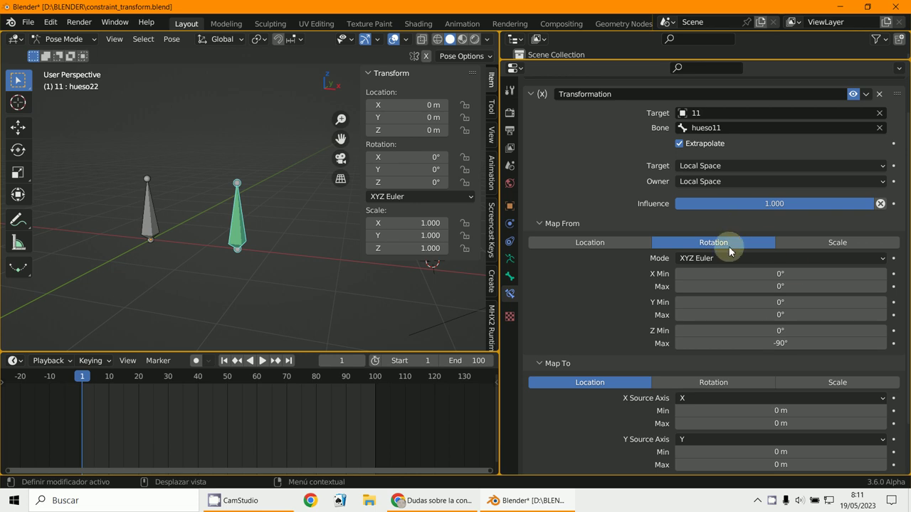
{"action": "left_click", "coordinate": [710, 258]}
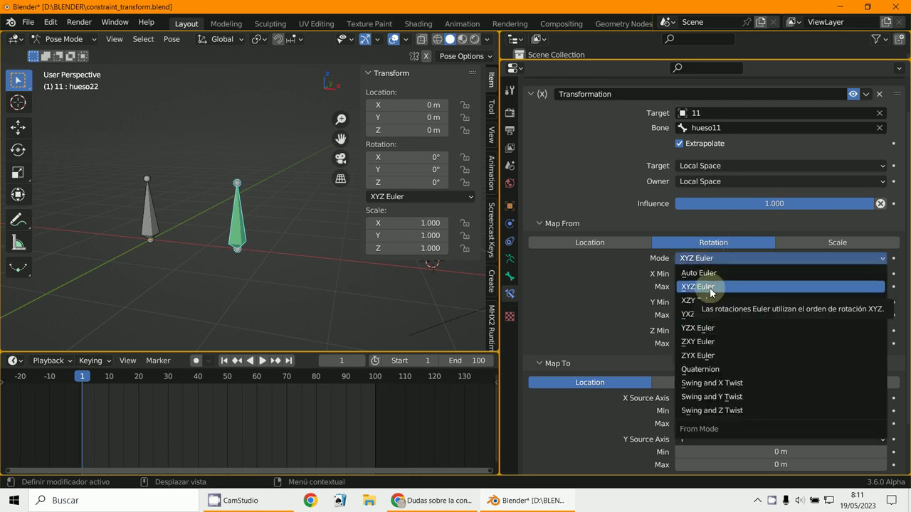
{"action": "left_click", "coordinate": [388, 197]}
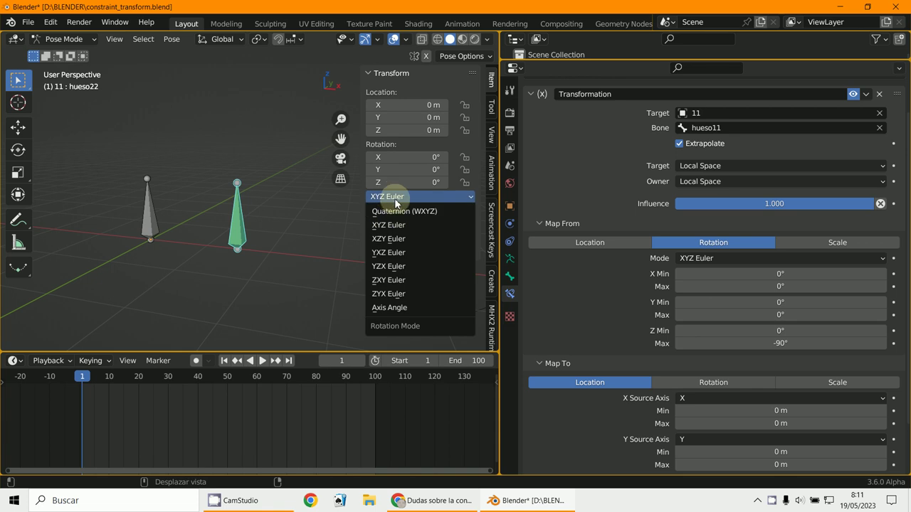
{"action": "scroll", "coordinate": [818, 313], "scroll_direction": "down", "scroll_amount": 2}
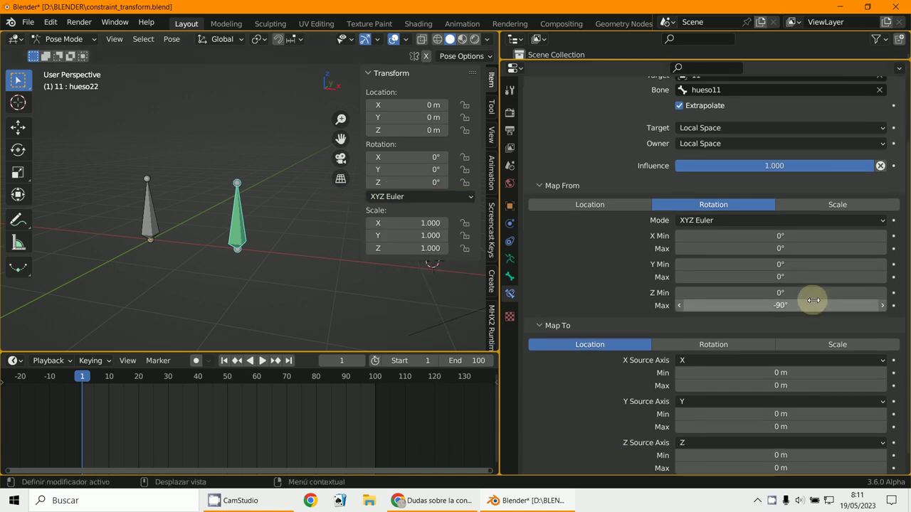
{"action": "scroll", "coordinate": [813, 300], "scroll_direction": "down", "scroll_amount": 1}
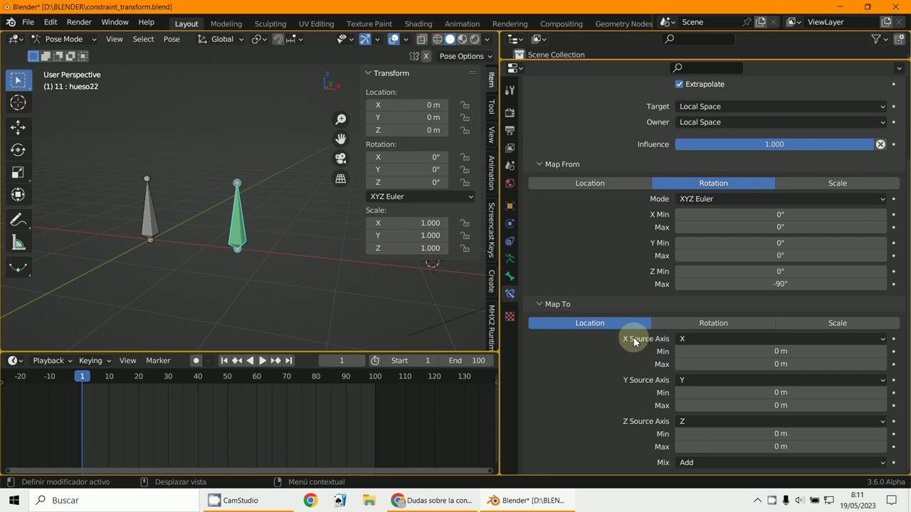
Set the X Max of the constraint's Map To location to 4 m and test it by playing the animation.
{"action": "left_click", "coordinate": [767, 364]}
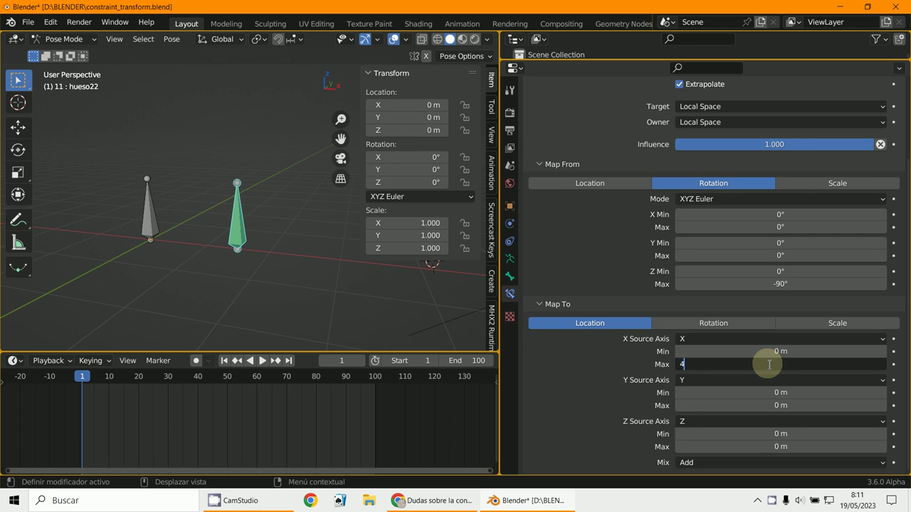
{"action": "key", "text": "Return"}
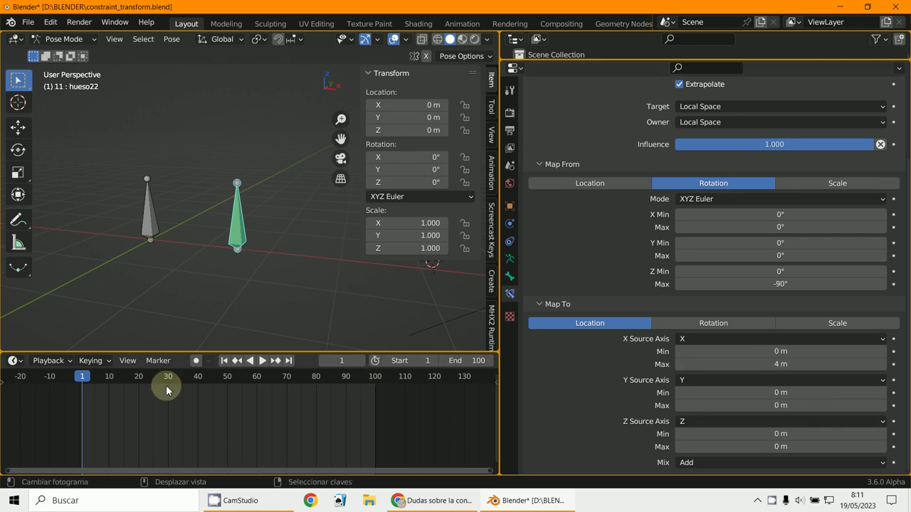
{"action": "left_click", "coordinate": [262, 360]}
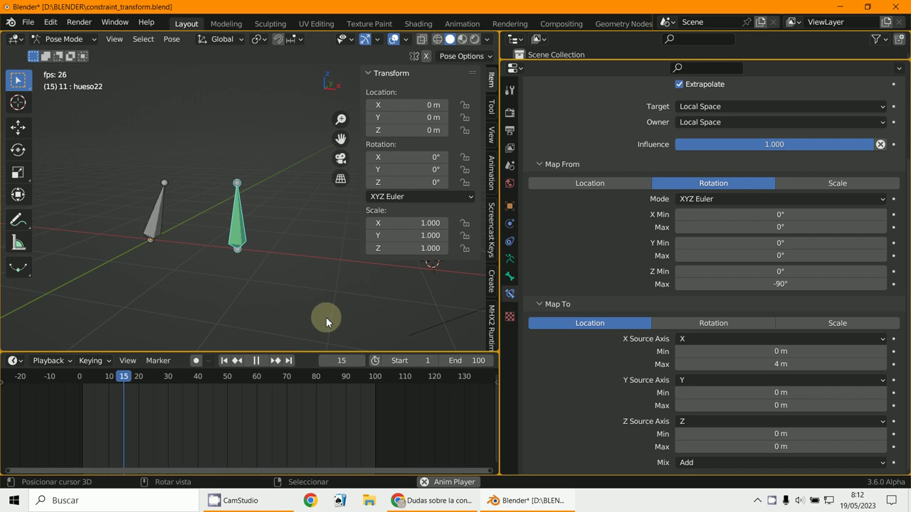
{"action": "middle_click_drag", "start_coordinate": [326, 317], "coordinate": [335, 341]}
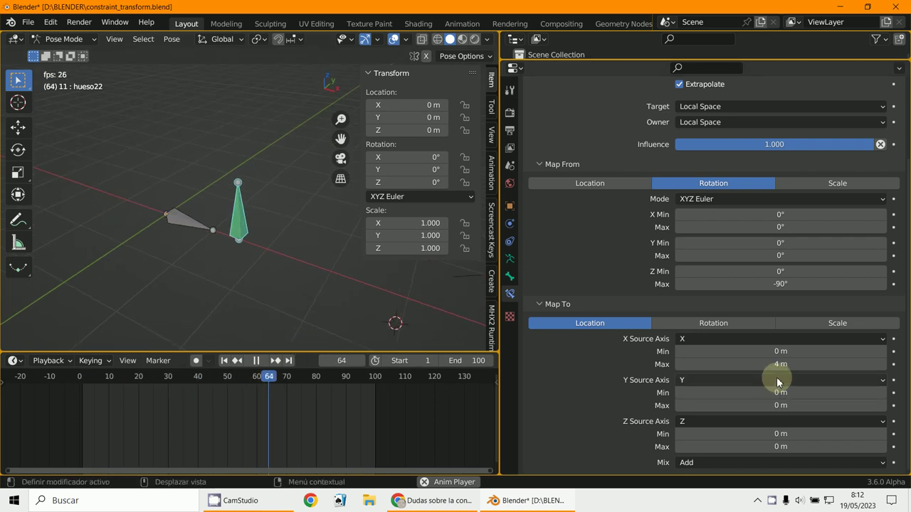
{"action": "key", "text": "Escape"}
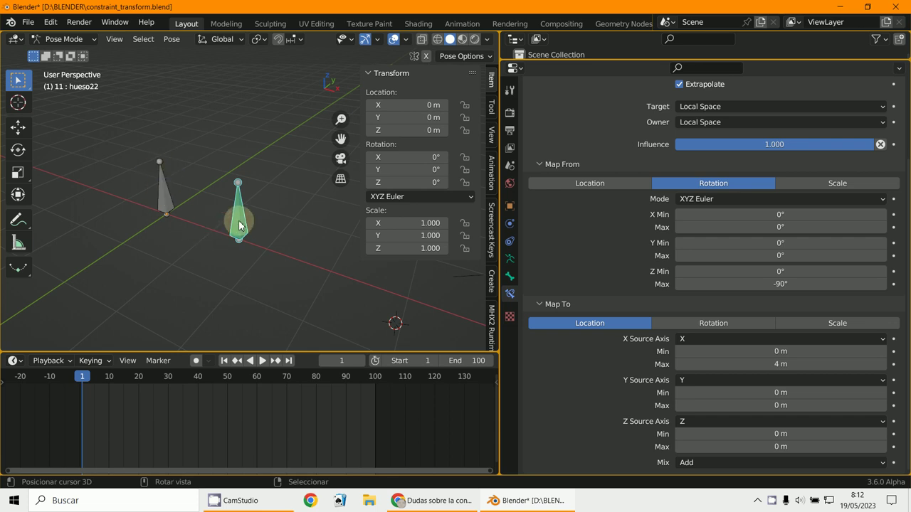
Change the Map To X source axis to Z and play the animation to check hueso22's movement.
{"action": "left_click", "coordinate": [686, 337]}
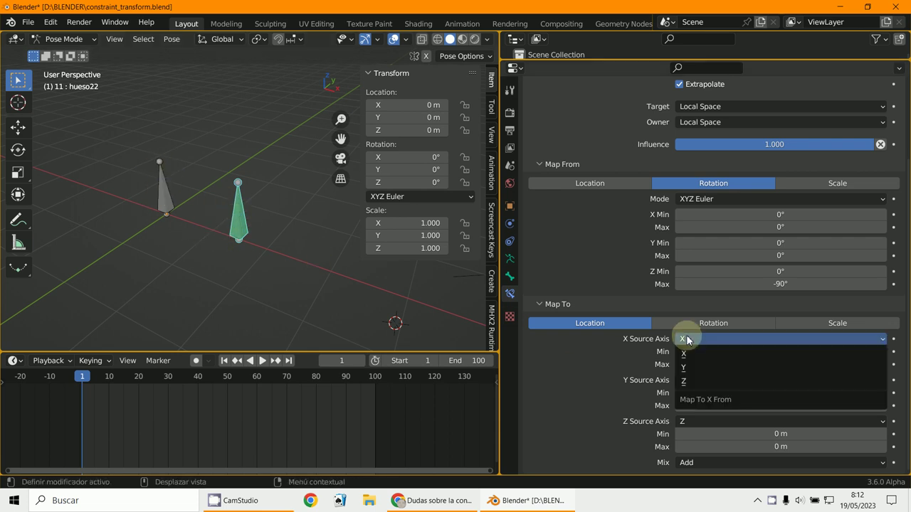
{"action": "left_click", "coordinate": [687, 383]}
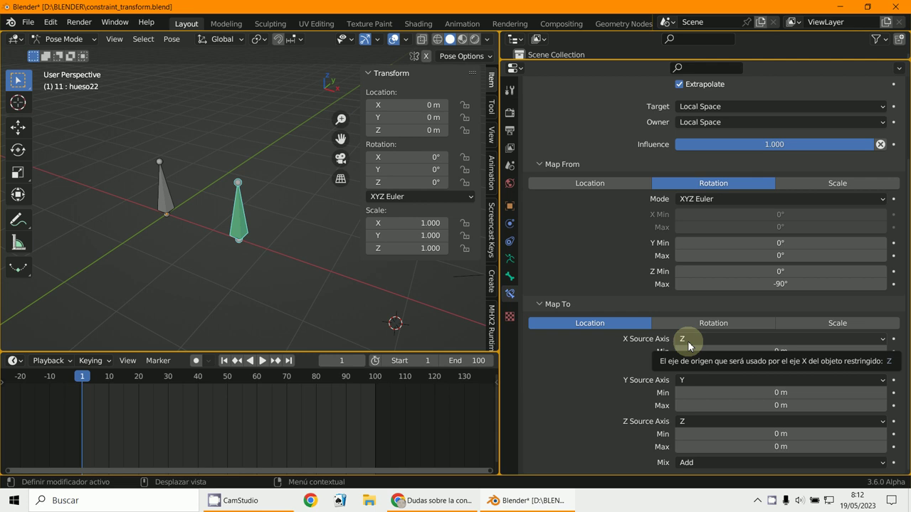
{"action": "left_click", "coordinate": [263, 361]}
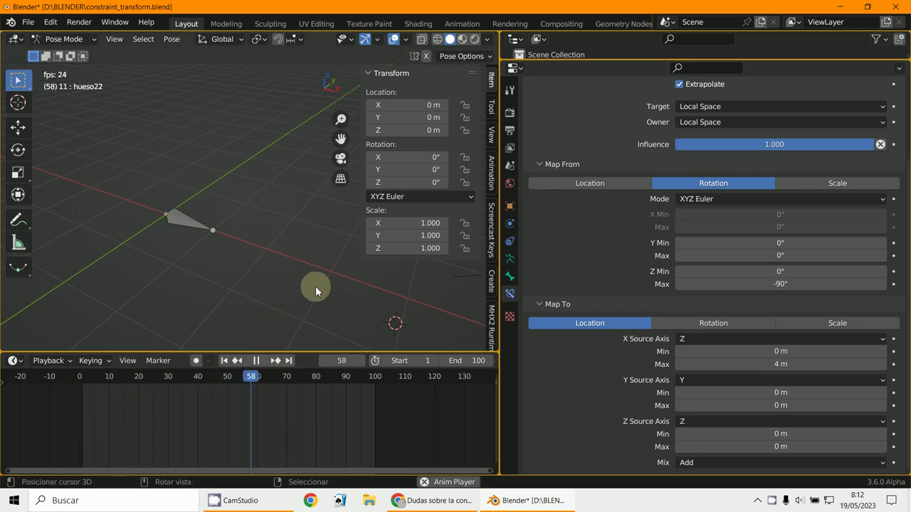
{"action": "key", "text": "KP_4"}
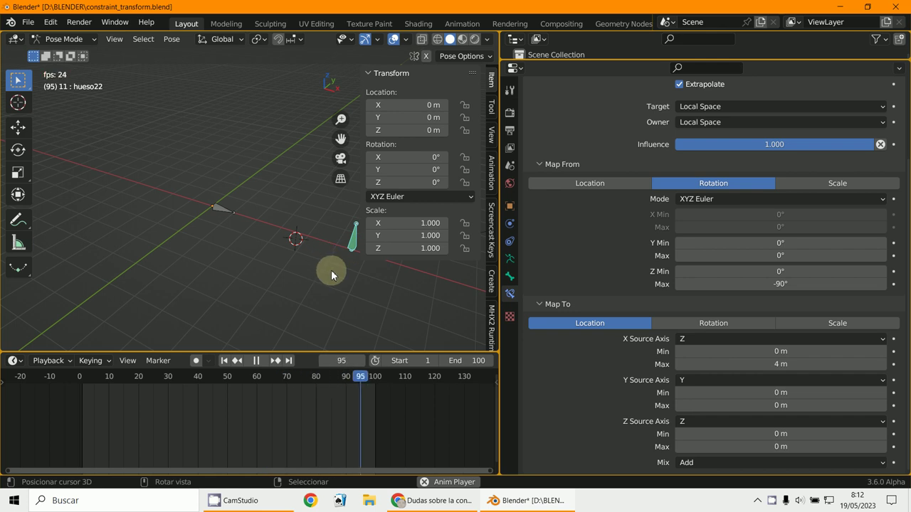
{"action": "key", "text": "Escape"}
Show the bone axes in the armature's viewport display and examine the local axes of both bones.
{"action": "left_click", "coordinate": [510, 205]}
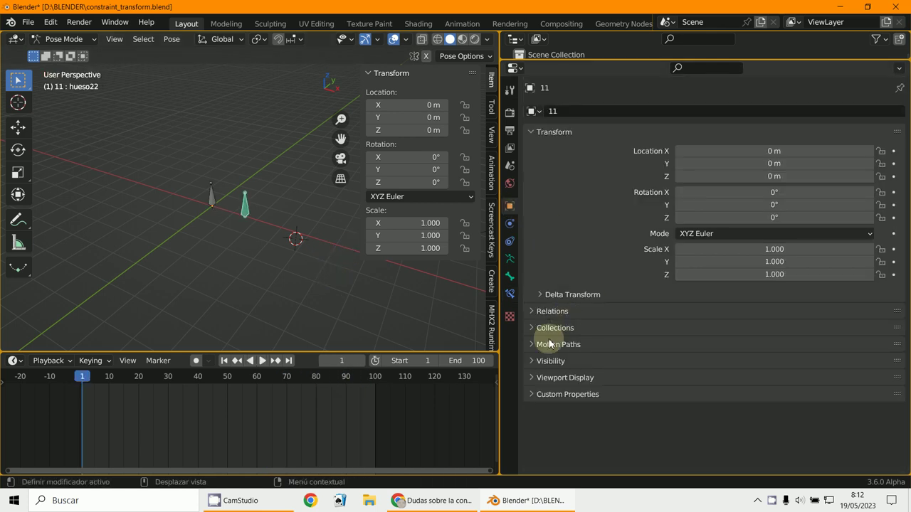
{"action": "left_click", "coordinate": [510, 259]}
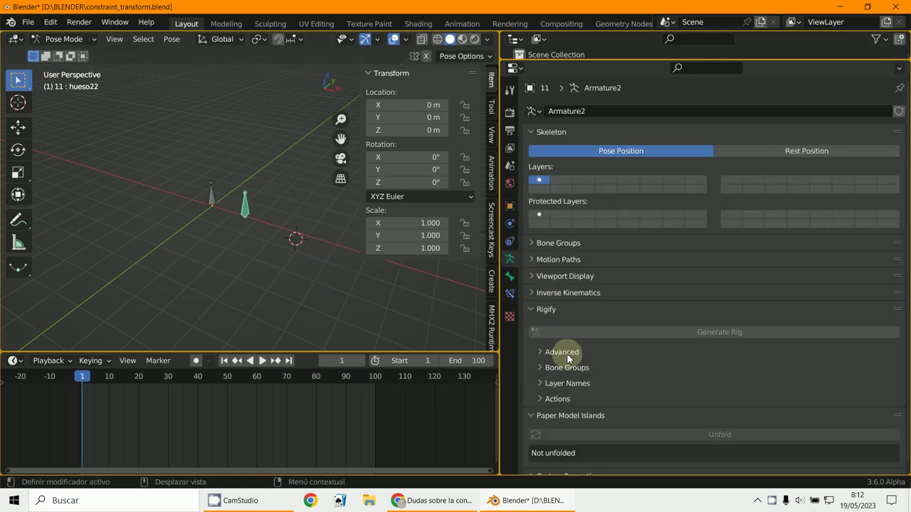
{"action": "left_click", "coordinate": [562, 276]}
{"action": "scroll", "coordinate": [655, 298], "scroll_direction": "down", "scroll_amount": 1}
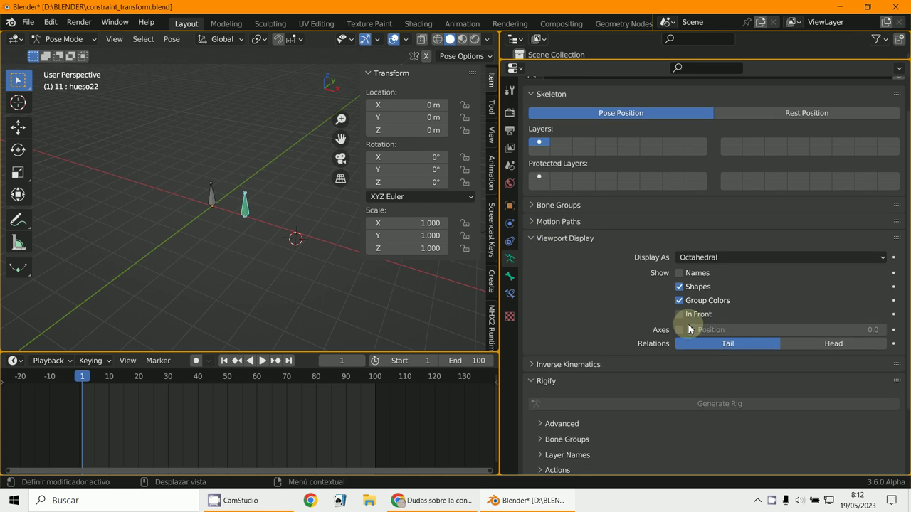
{"action": "left_click", "coordinate": [679, 330]}
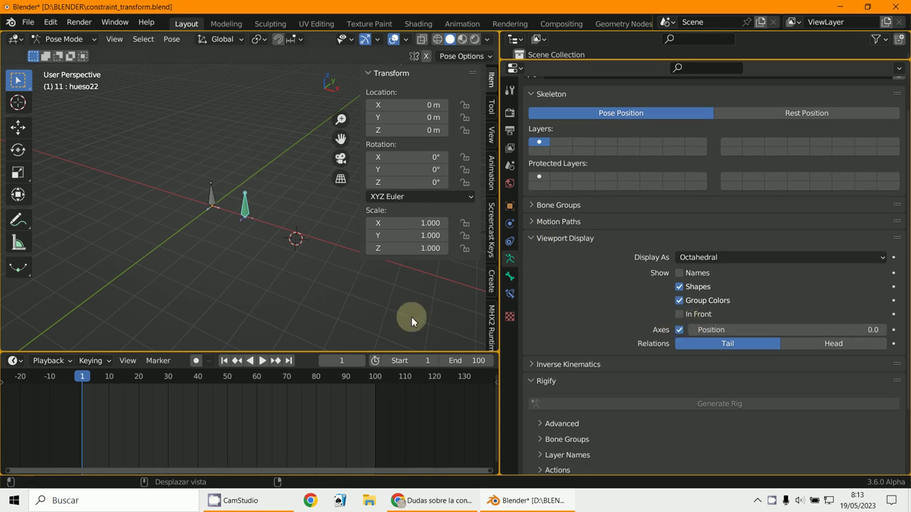
{"action": "scroll", "coordinate": [294, 312], "scroll_direction": "up", "scroll_amount": 4}
{"action": "scroll", "coordinate": [295, 311], "scroll_direction": "up", "scroll_amount": 4}
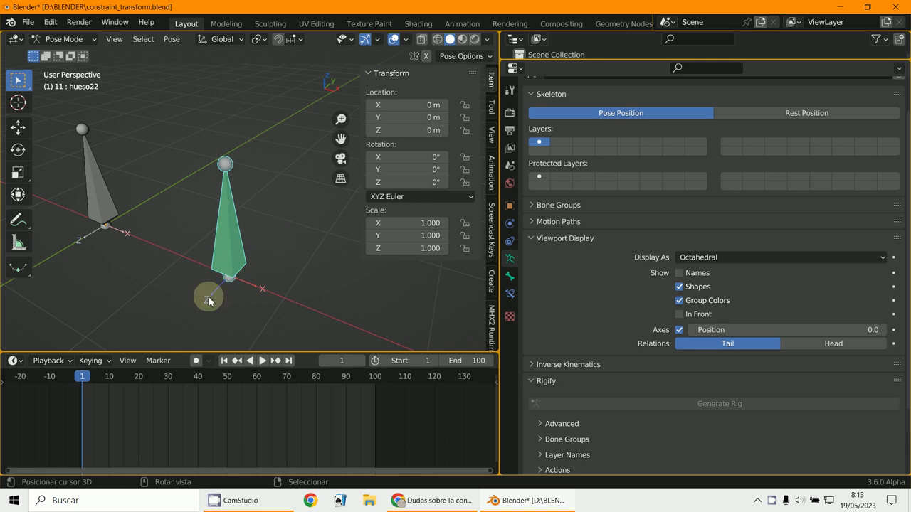
{"action": "scroll", "coordinate": [212, 297], "scroll_direction": "down", "scroll_amount": 4}
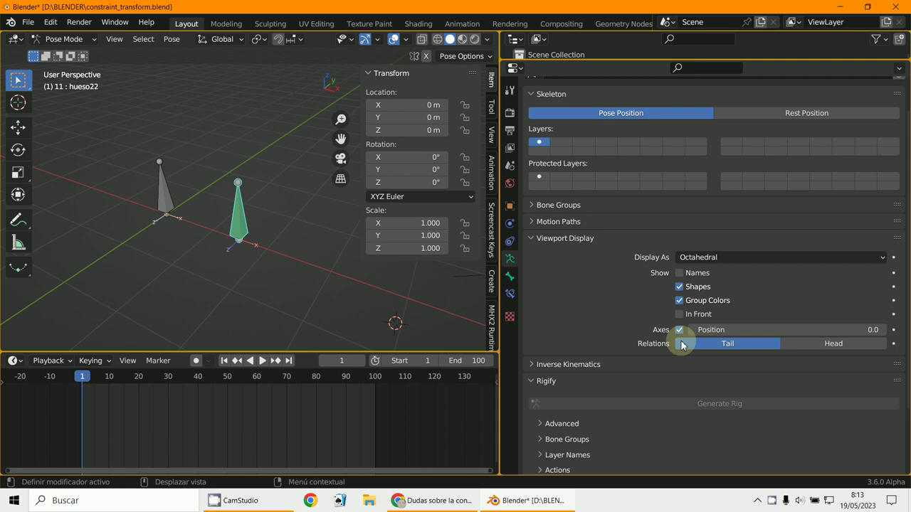
{"action": "scroll", "coordinate": [686, 344], "scroll_direction": "down", "scroll_amount": 3}
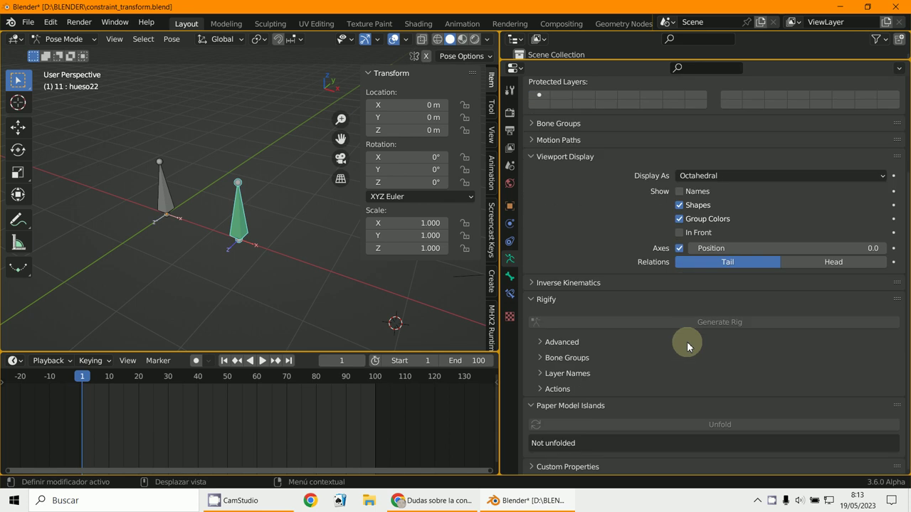
Set the Z Max of the Map To location in hueso22's Transformation constraint to 3 m.
{"action": "left_click", "coordinate": [510, 293]}
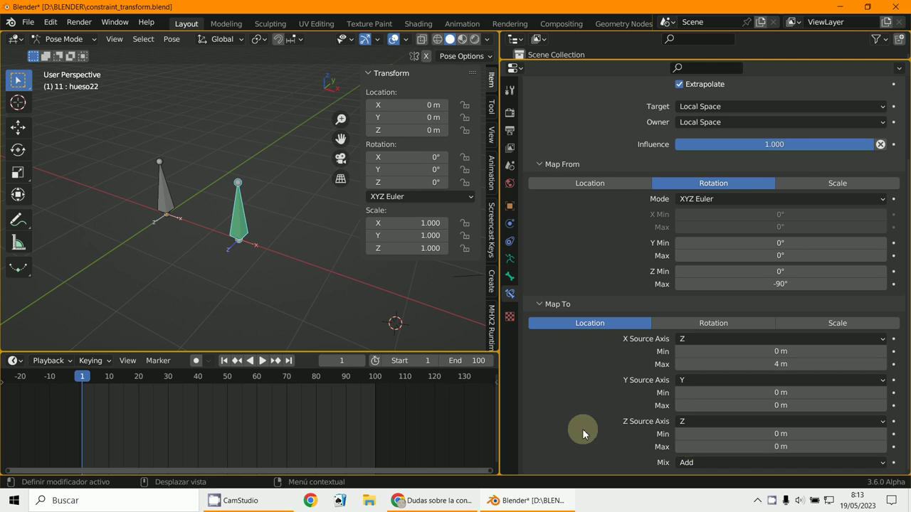
{"action": "left_click", "coordinate": [781, 446]}
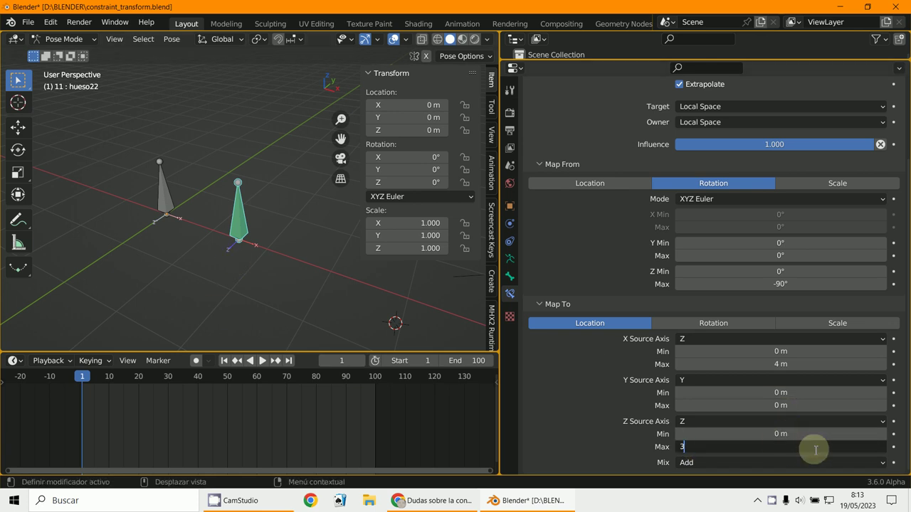
{"action": "type", "text": "3"}
{"action": "key", "text": "Return"}
Play the animation and change the Map To Z source axis to X while it runs.
{"action": "left_click", "coordinate": [260, 361]}
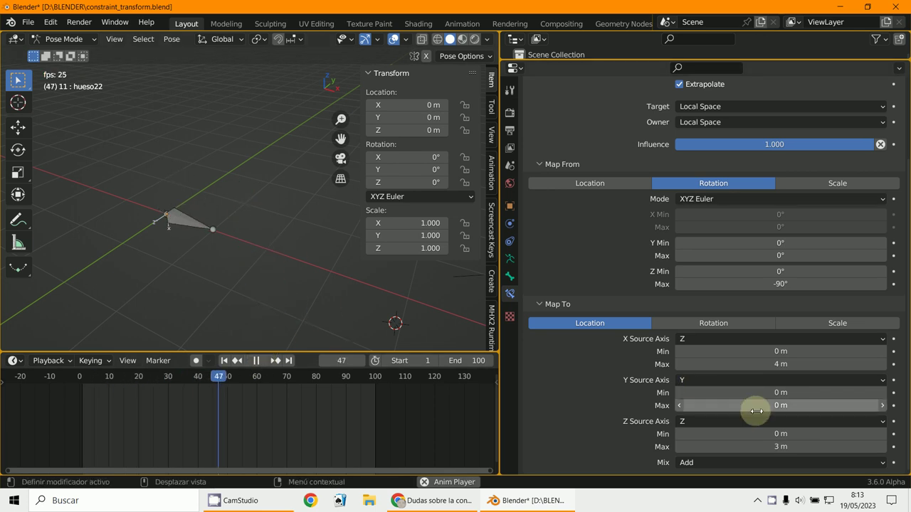
{"action": "left_click", "coordinate": [690, 423]}
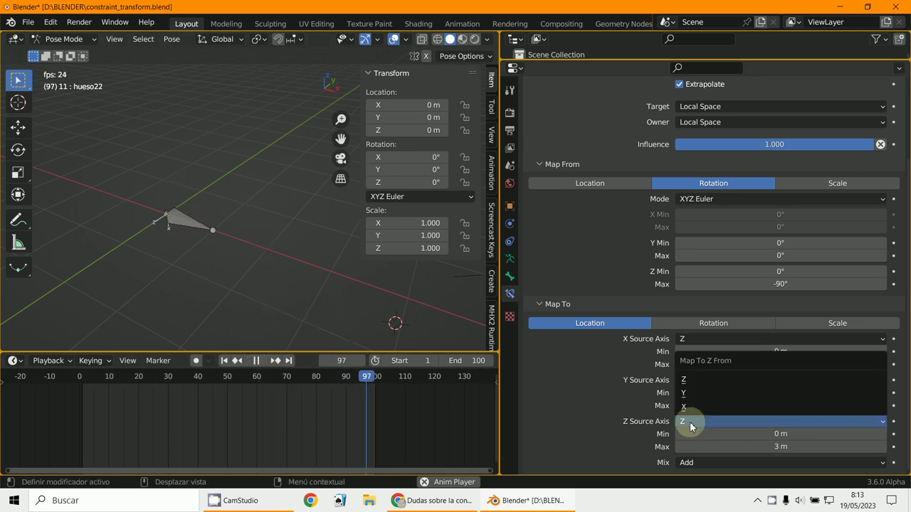
{"action": "left_click", "coordinate": [694, 406]}
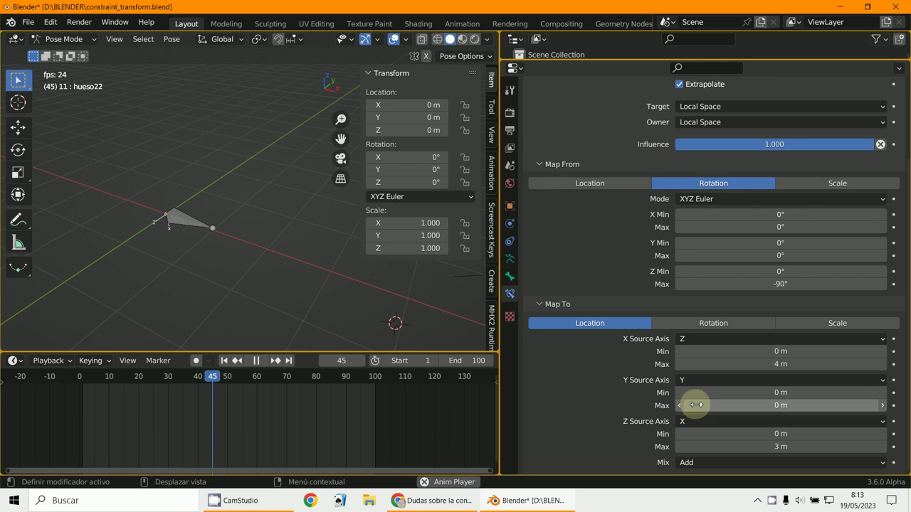
Set the Map To Z source axis of hueso22's Transformation constraint back to Z while the animation plays.
{"action": "scroll", "coordinate": [254, 306], "scroll_direction": "down", "scroll_amount": 5}
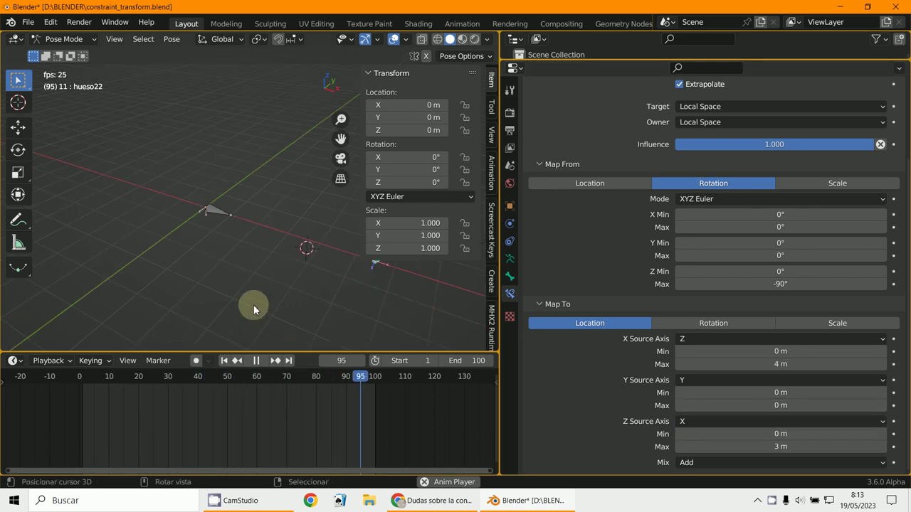
{"action": "scroll", "coordinate": [253, 305], "scroll_direction": "down", "scroll_amount": 4}
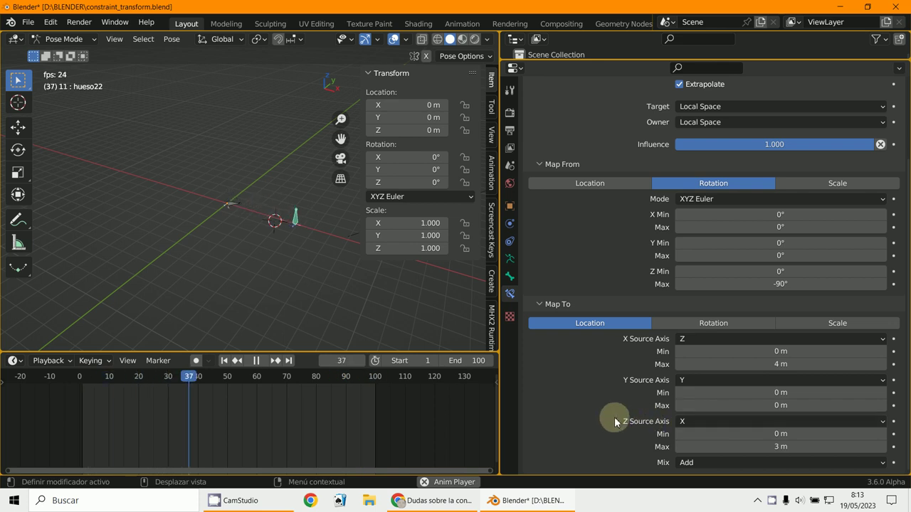
{"action": "left_click", "coordinate": [694, 423]}
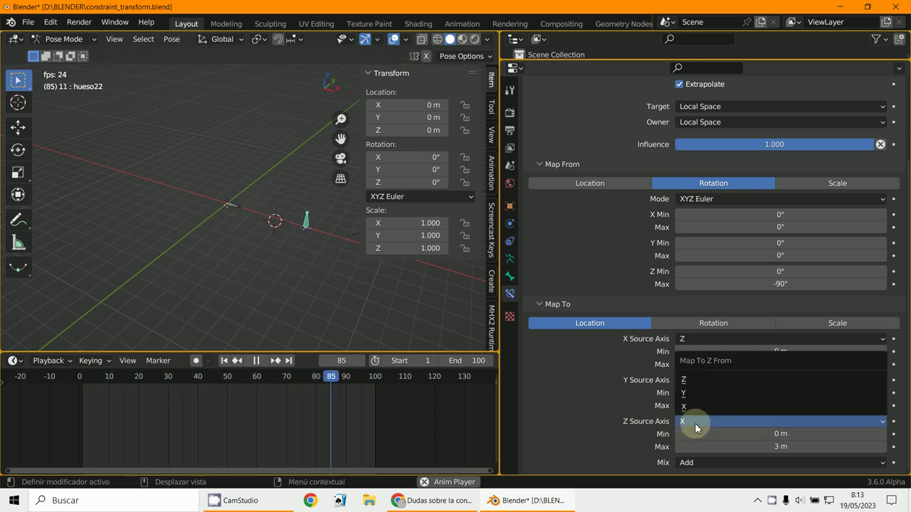
{"action": "left_click", "coordinate": [691, 382]}
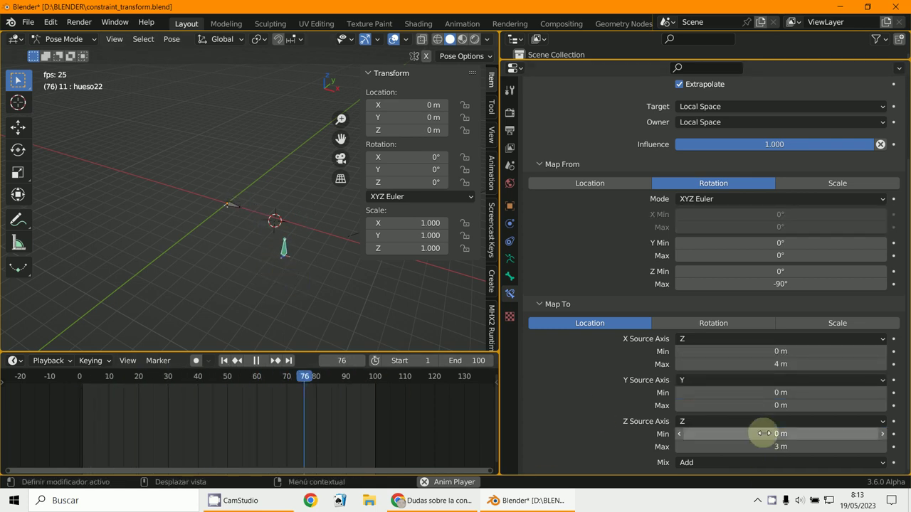
Set the Y Max of the Map To location to 1 m and its Y source axis to Z.
{"action": "left_click", "coordinate": [778, 406]}
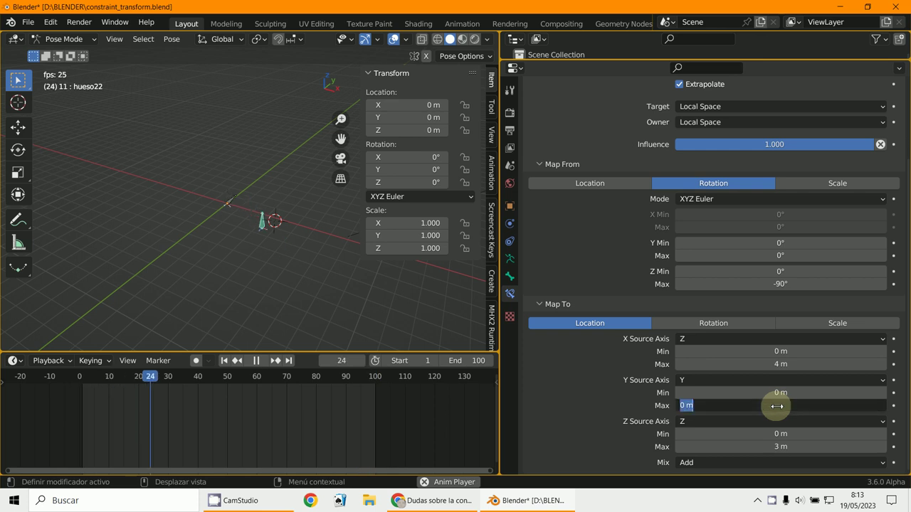
{"action": "type", "text": "1"}
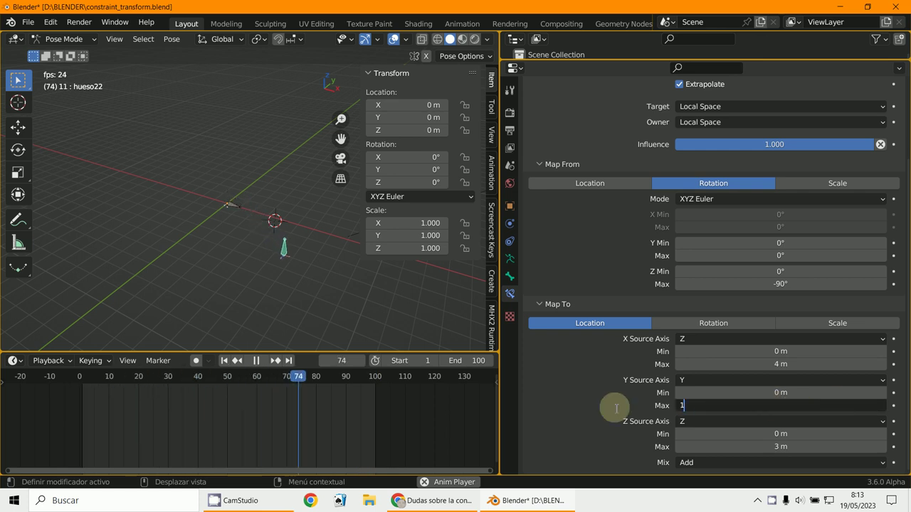
{"action": "key", "text": "Return"}
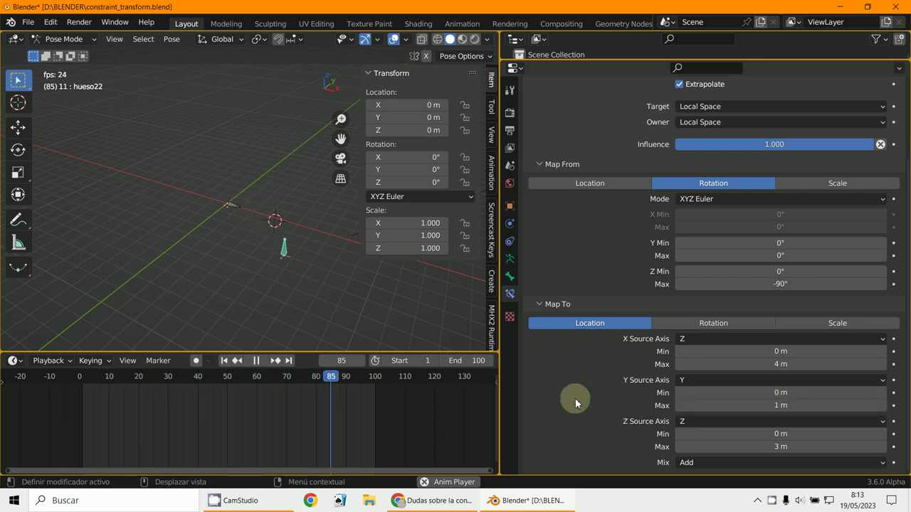
{"action": "left_click", "coordinate": [683, 381]}
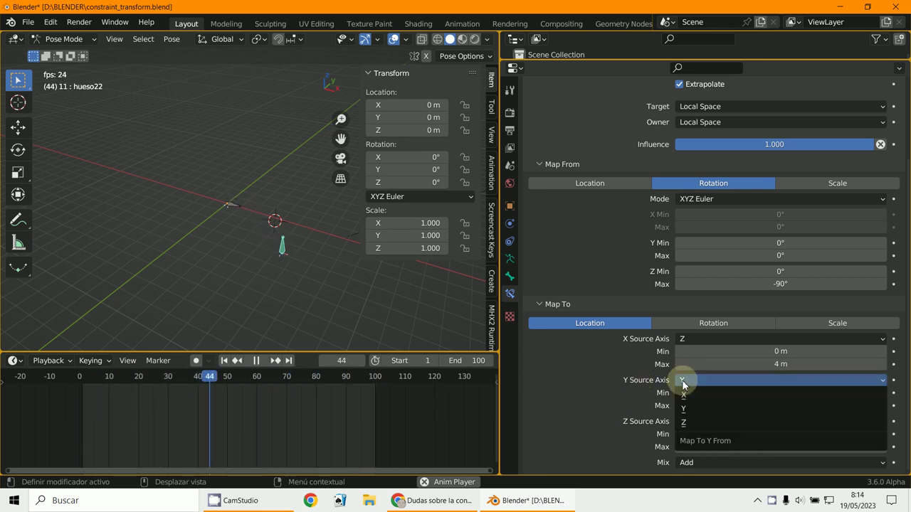
{"action": "left_click", "coordinate": [686, 422]}
Check hueso22's combined movement in an orthographic view and in perspective, and stop the animation at frame 1.
{"action": "key", "text": "KP_7"}
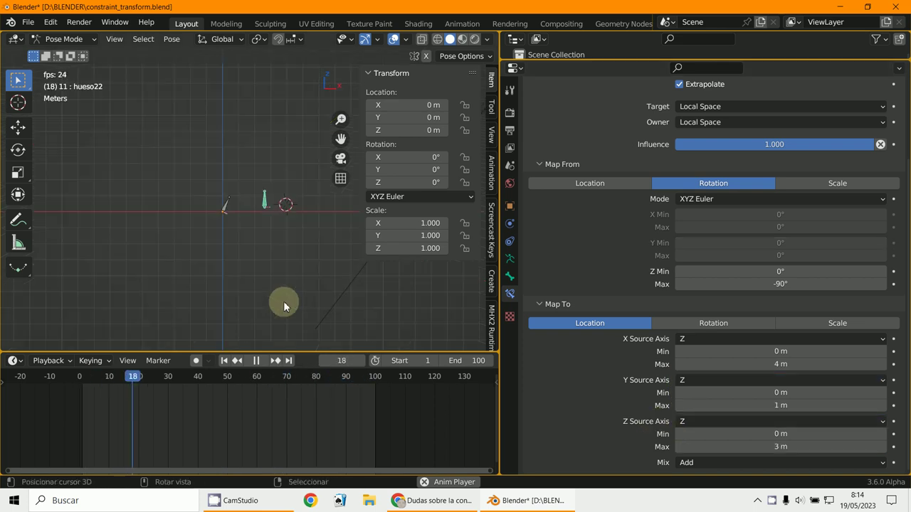
{"action": "middle_click_drag", "start_coordinate": [315, 187], "coordinate": [260, 258]}
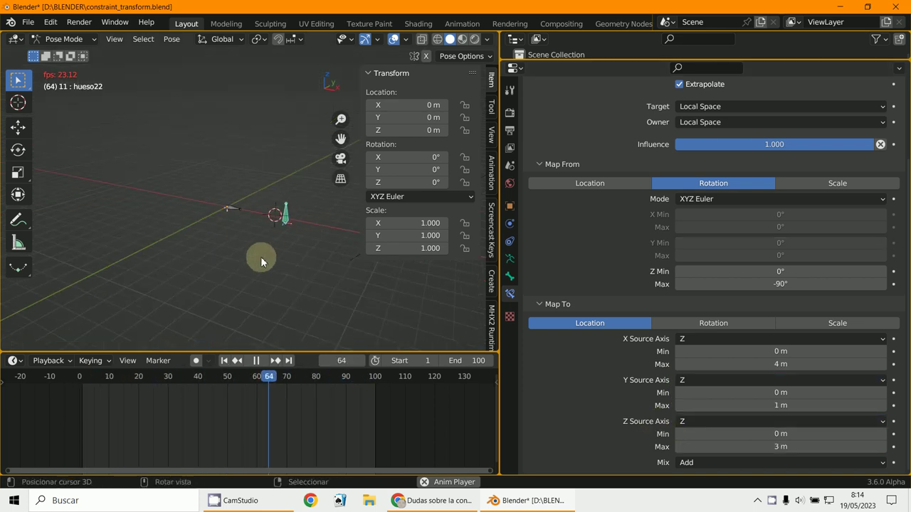
{"action": "key", "text": "Escape"}
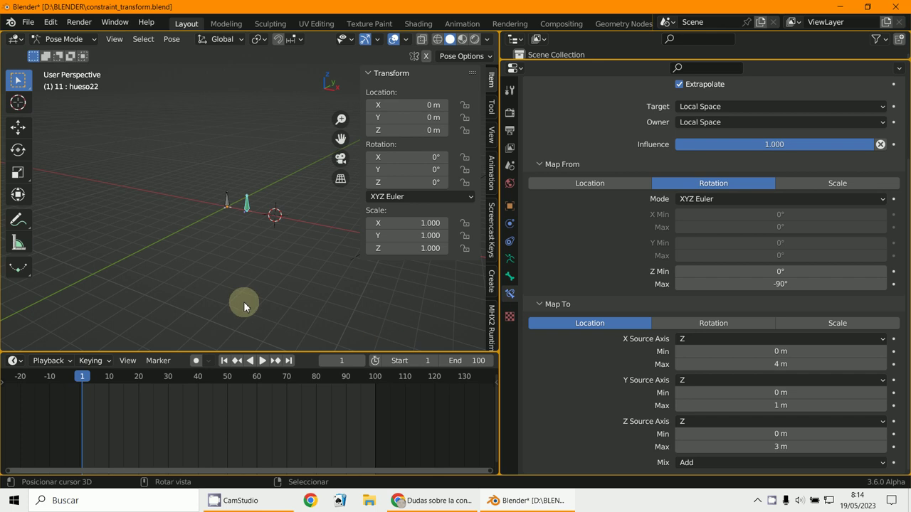
Select hueso11, shift its Y location to 0.06 m to test the local axis, and reset it to 0 m.
{"action": "middle_click_drag", "start_coordinate": [244, 302], "coordinate": [222, 250]}
{"action": "left_click", "coordinate": [228, 194]}
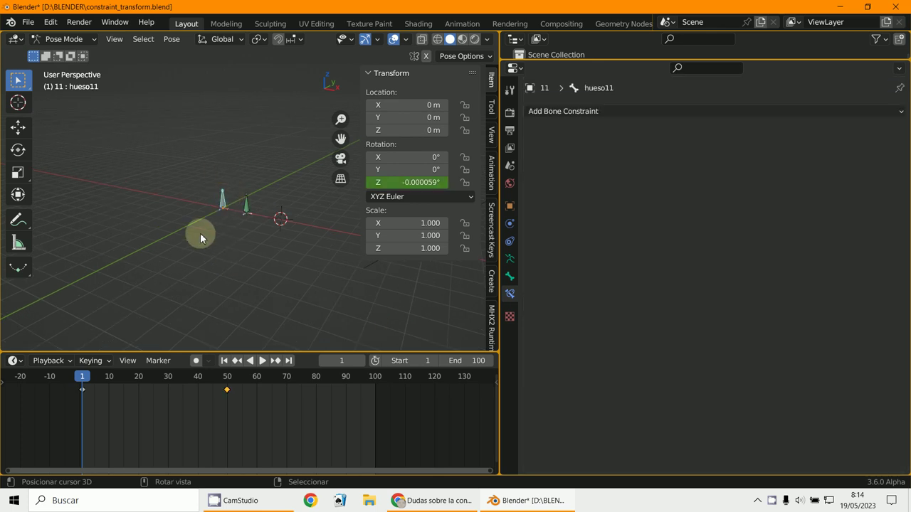
{"action": "scroll", "coordinate": [234, 240], "scroll_direction": "up", "scroll_amount": 5}
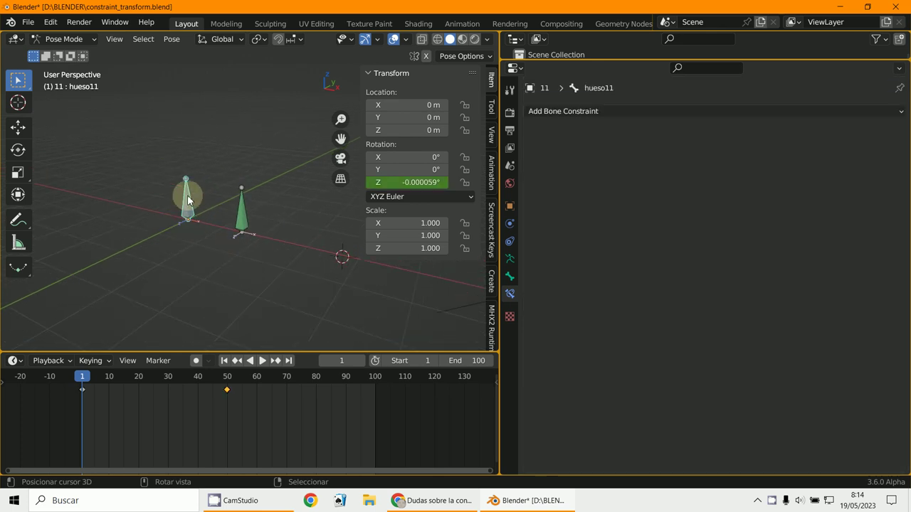
{"action": "scroll", "coordinate": [182, 205], "scroll_direction": "up", "scroll_amount": 3}
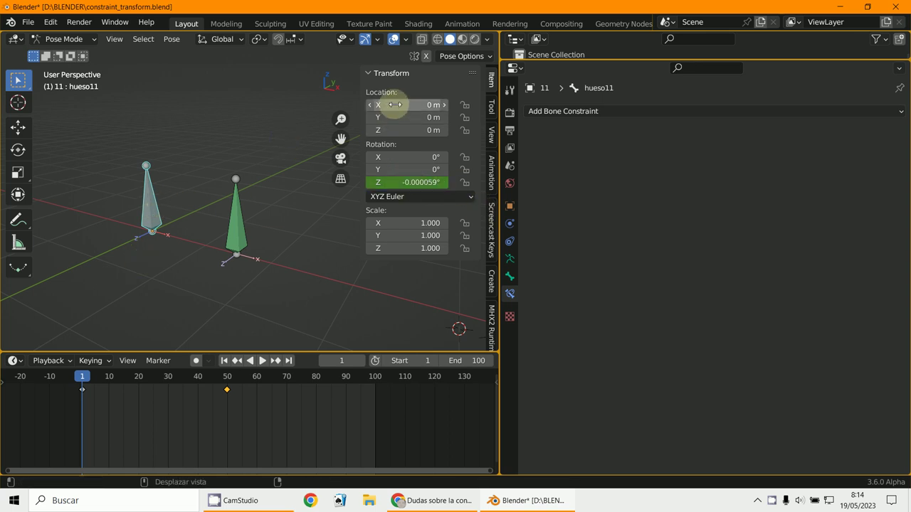
{"action": "mouse_move", "coordinate": [391, 118]}
{"action": "left_mouse_down"}
{"action": "mouse_move", "coordinate": [418, 235]}
{"action": "mouse_move", "coordinate": [404, 238]}
{"action": "mouse_move", "coordinate": [394, 117]}
{"action": "left_mouse_up"}
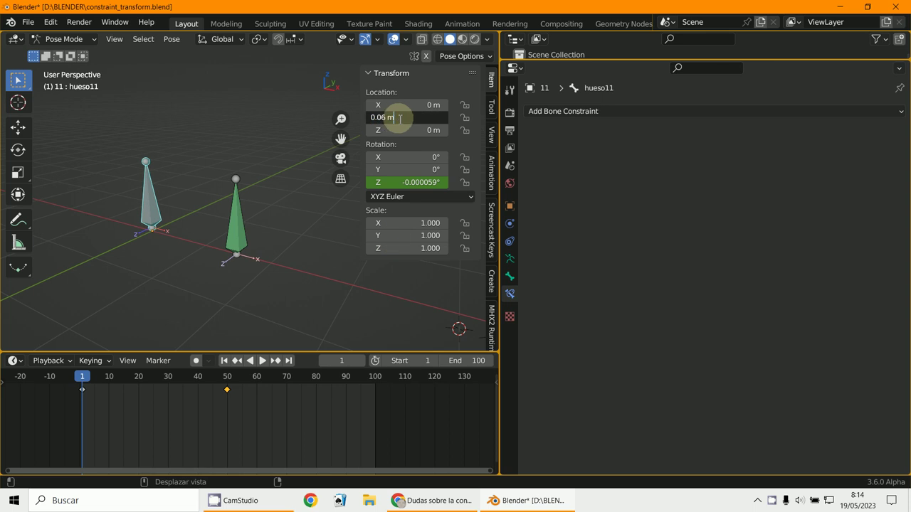
{"action": "key", "text": "ctrl+a"}
{"action": "type", "text": "0"}
{"action": "key", "text": "Return"}
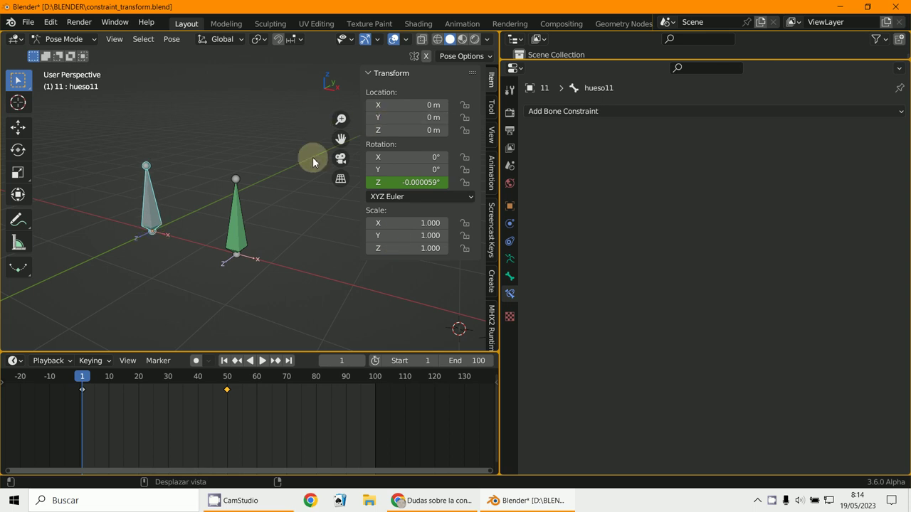
Select hueso22 and review the Map From and Map To settings of its Transformation constraint.
{"action": "left_click", "coordinate": [249, 245]}
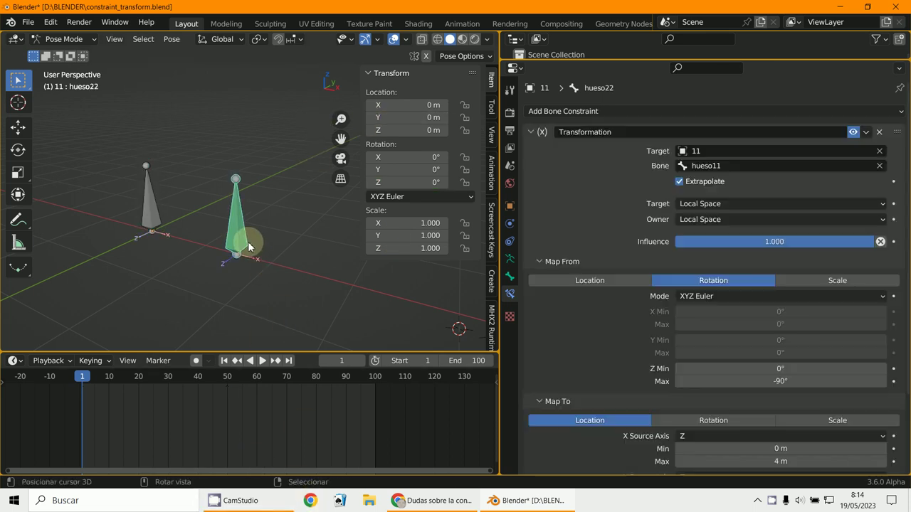
{"action": "scroll", "coordinate": [717, 431], "scroll_direction": "down", "scroll_amount": 3}
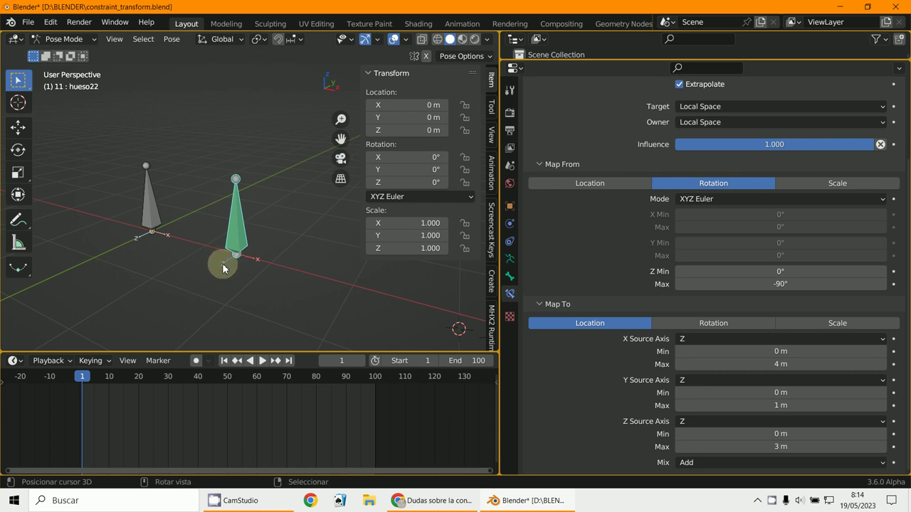
{"action": "left_click", "coordinate": [236, 501]}
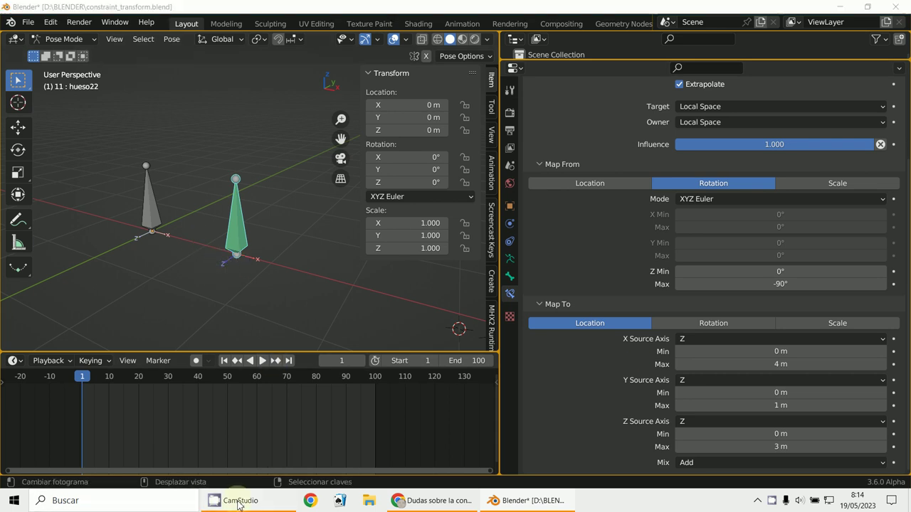